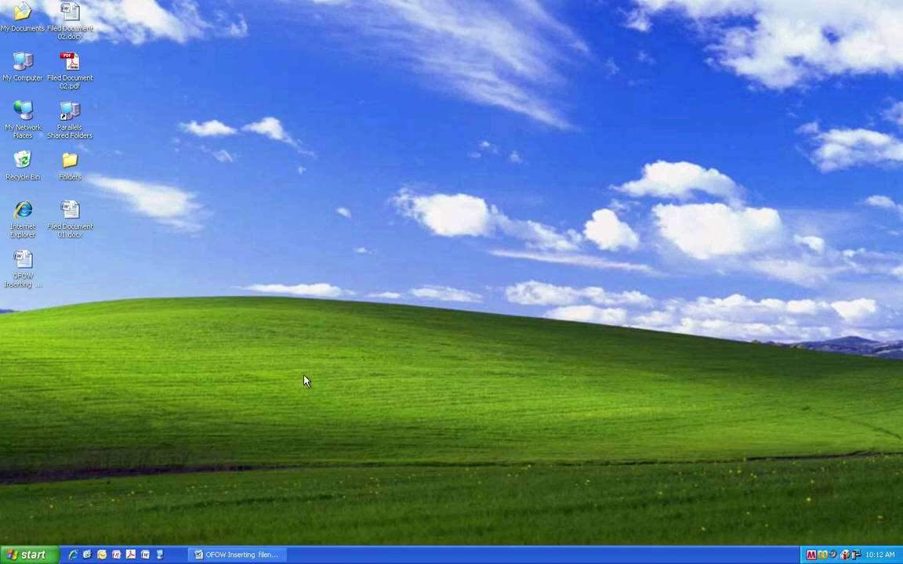
# - Restore the OFOW Inserting filename document and scroll back to its macro-recording steps at the top
pyautogui.click(236, 554)
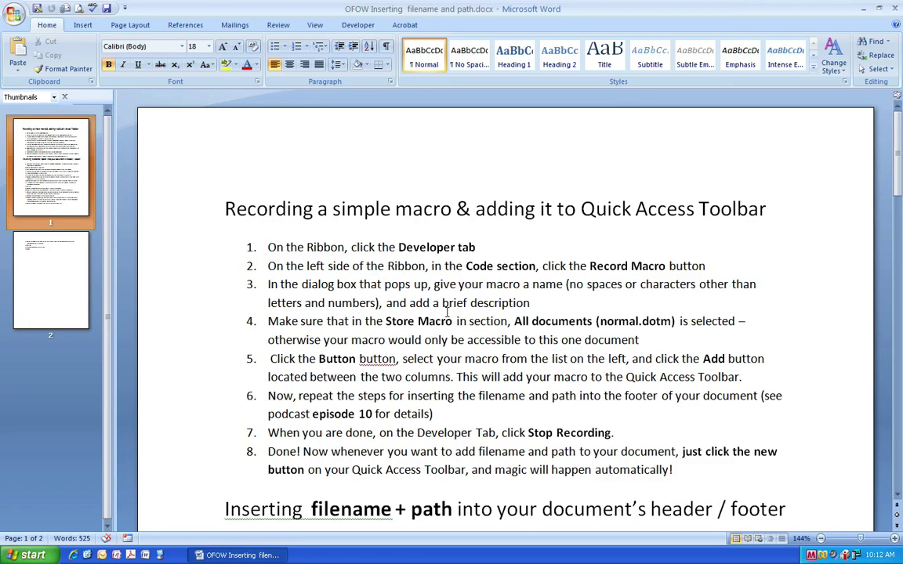
pyautogui.scroll(-8, 363, 324)
pyautogui.scroll(-6, 363, 324)
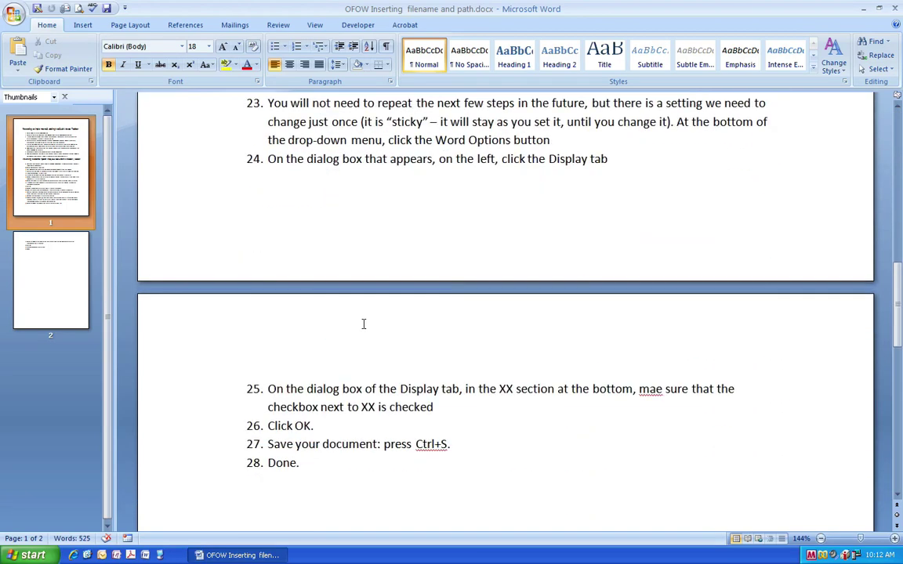
pyautogui.scroll(2, 363, 324)
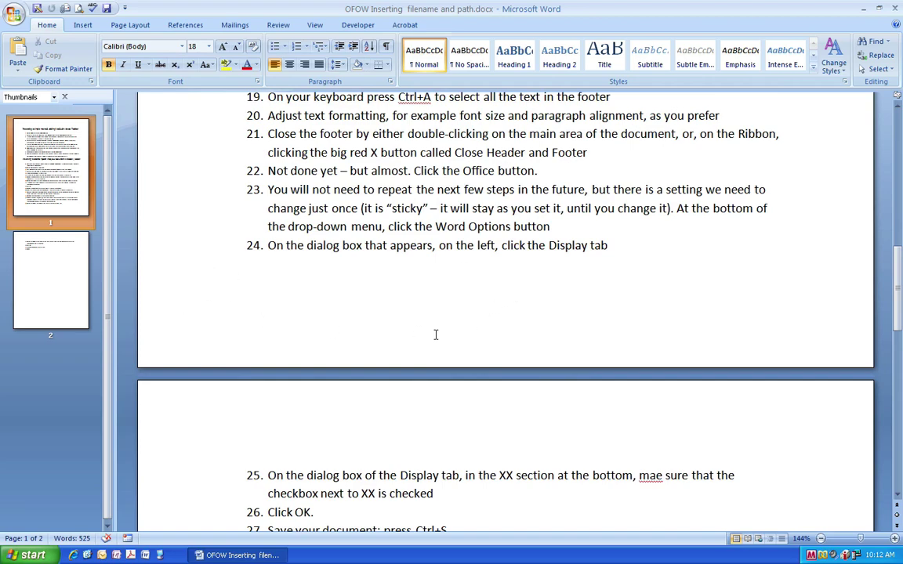
pyautogui.scroll(15, 435, 335)
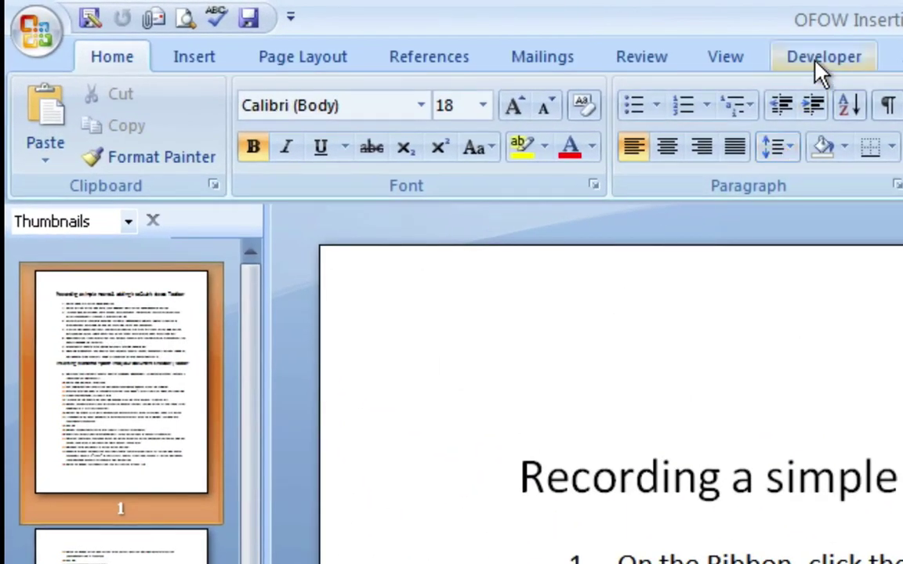
# - Begin recording a new macro named InsertFilenameandPath from the Developer tab
pyautogui.click(815, 65)
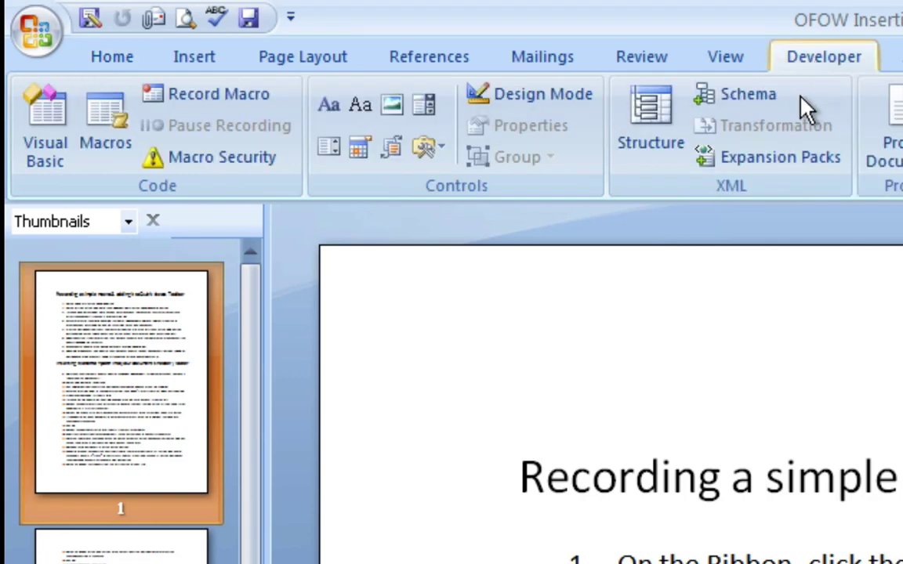
pyautogui.click(246, 100)
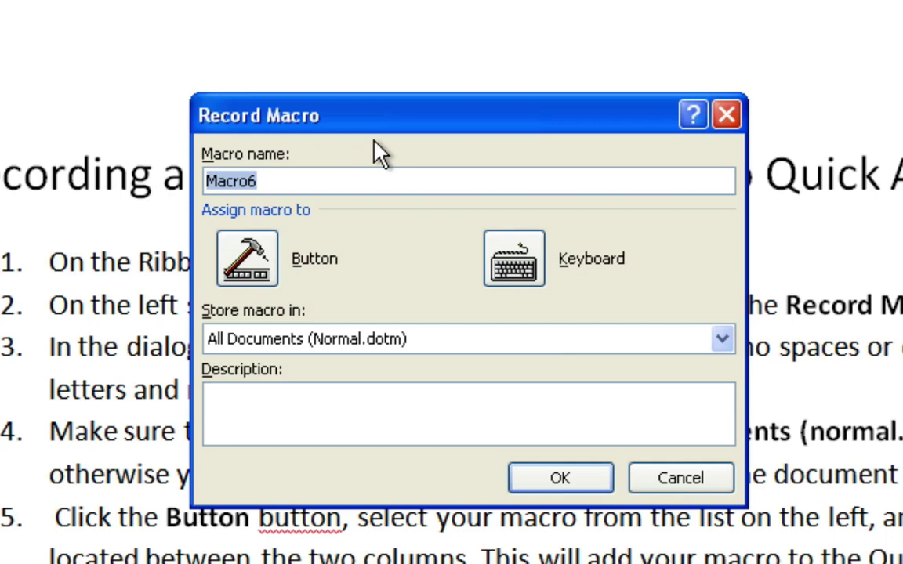
pyautogui.write('I')
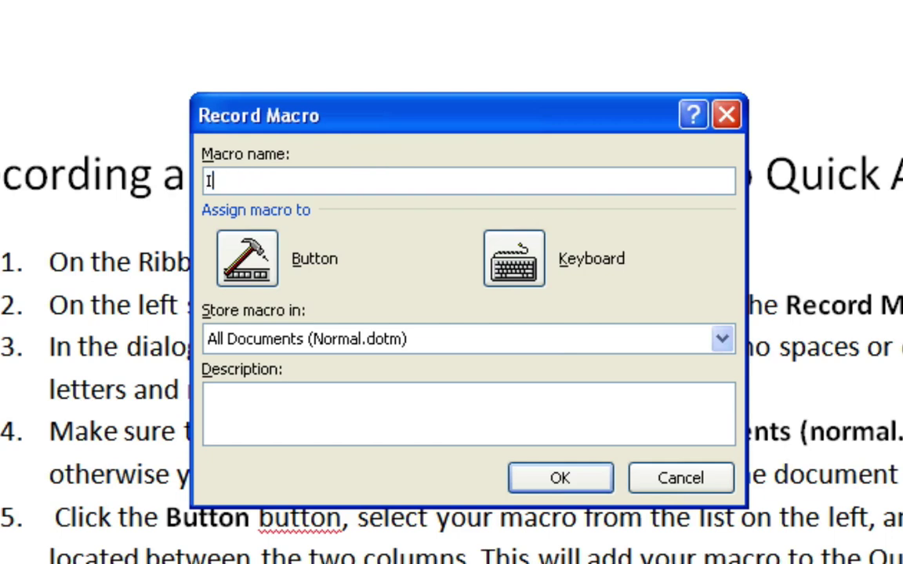
pyautogui.write('nsertFile')
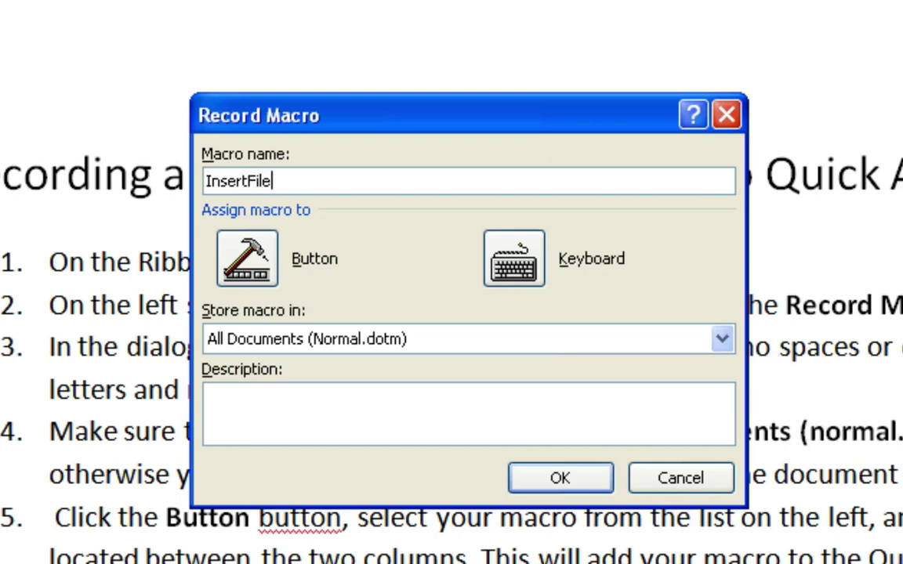
pyautogui.write('nameandPath')
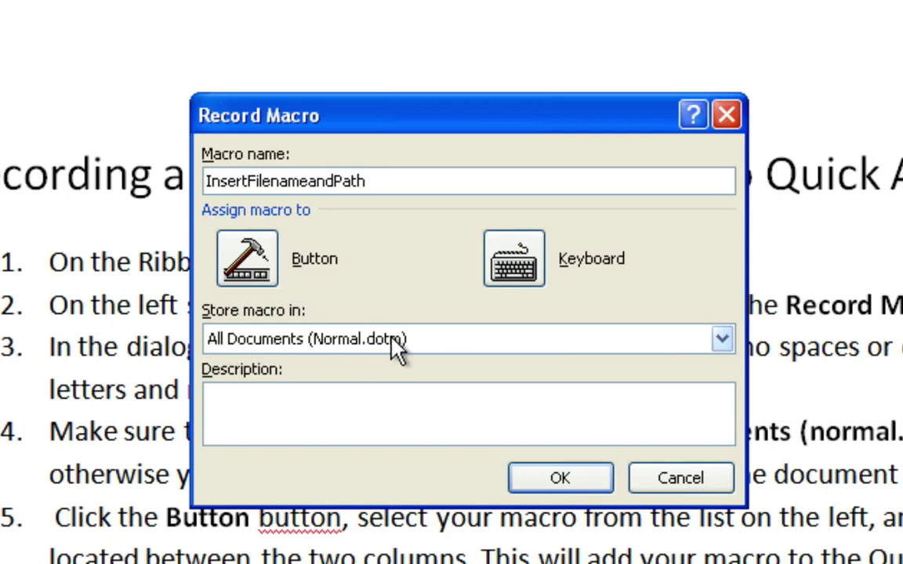
# - Keep the macro stored in All Documents (Normal.dotm) and describe it as inserting a filename-and-path footer field
pyautogui.click(722, 340)
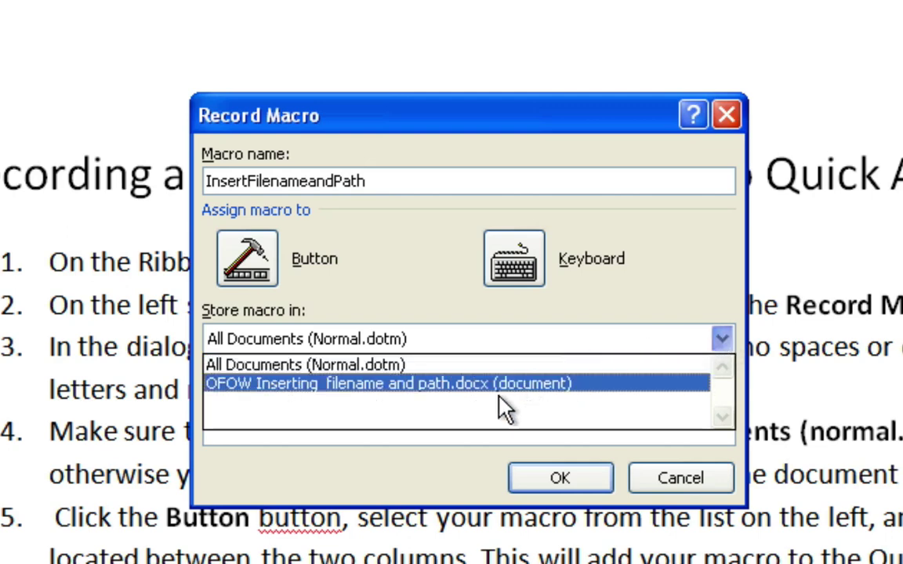
pyautogui.click(435, 384)
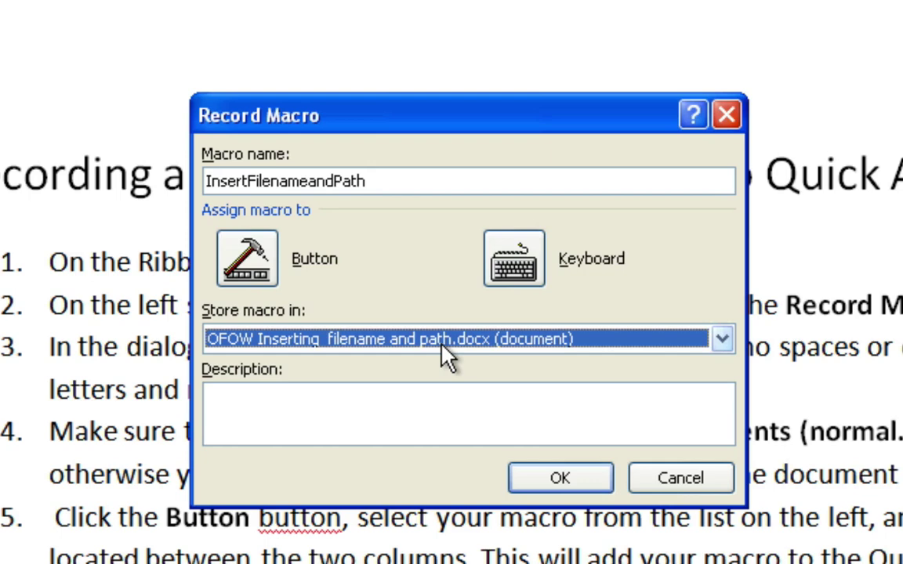
pyautogui.click(400, 340)
pyautogui.click(325, 365)
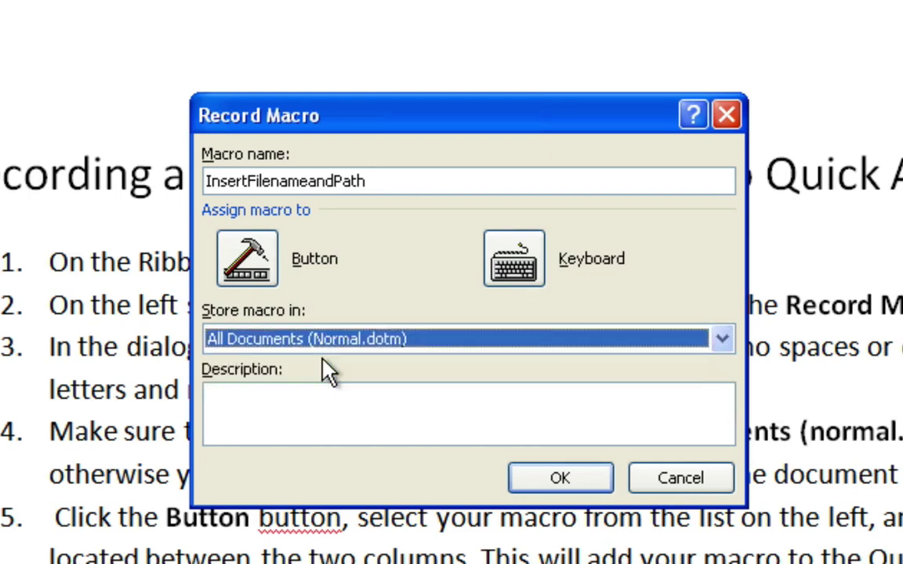
pyautogui.click(293, 398)
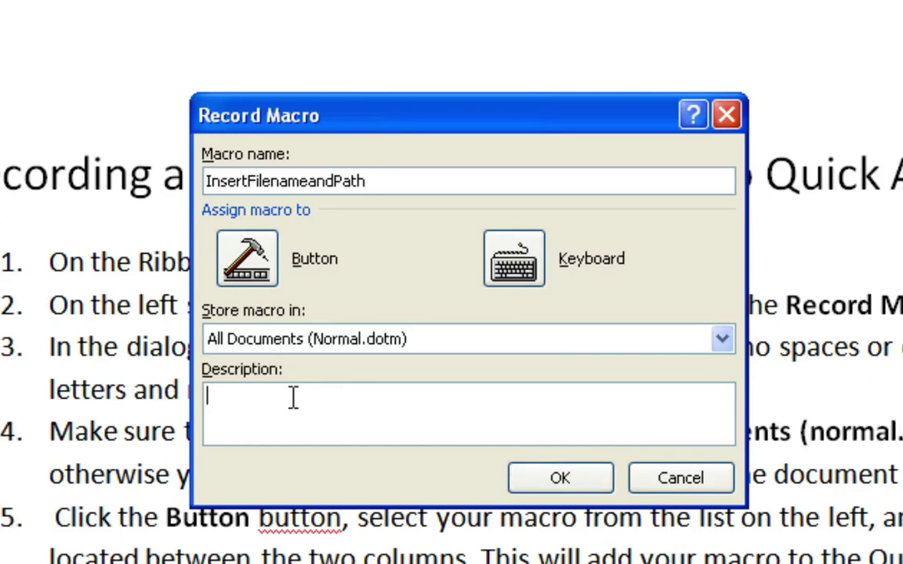
pyautogui.write('Inserts a ')
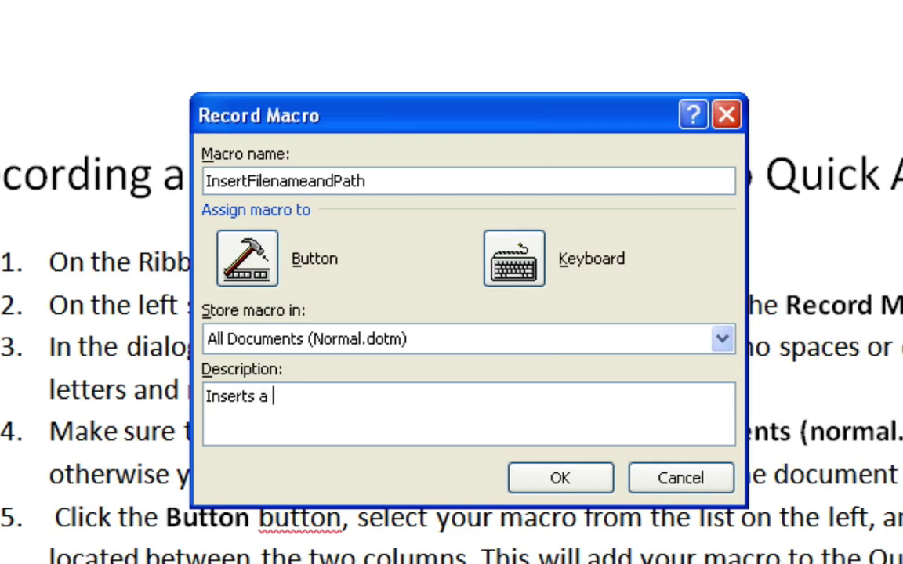
pyautogui.write('filed wi')
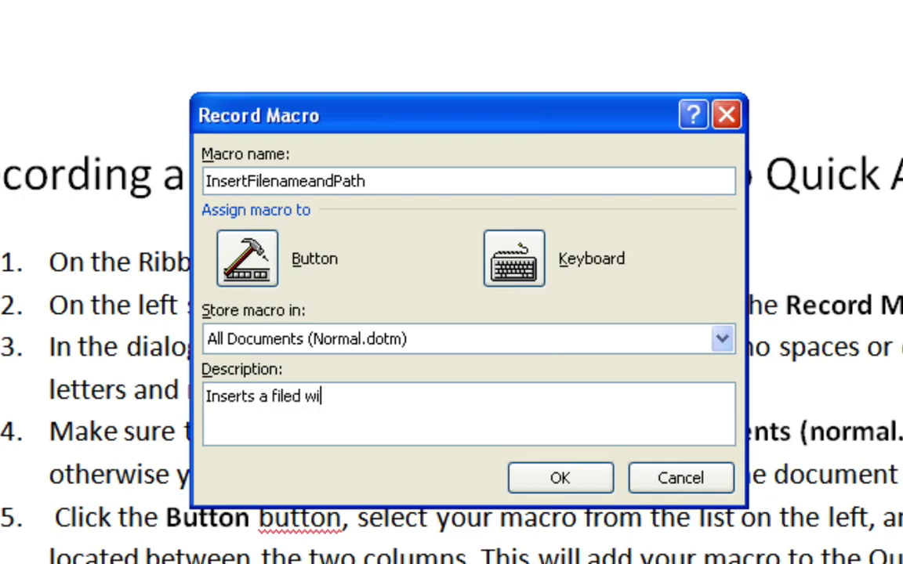
pyautogui.write('th a filename and f')
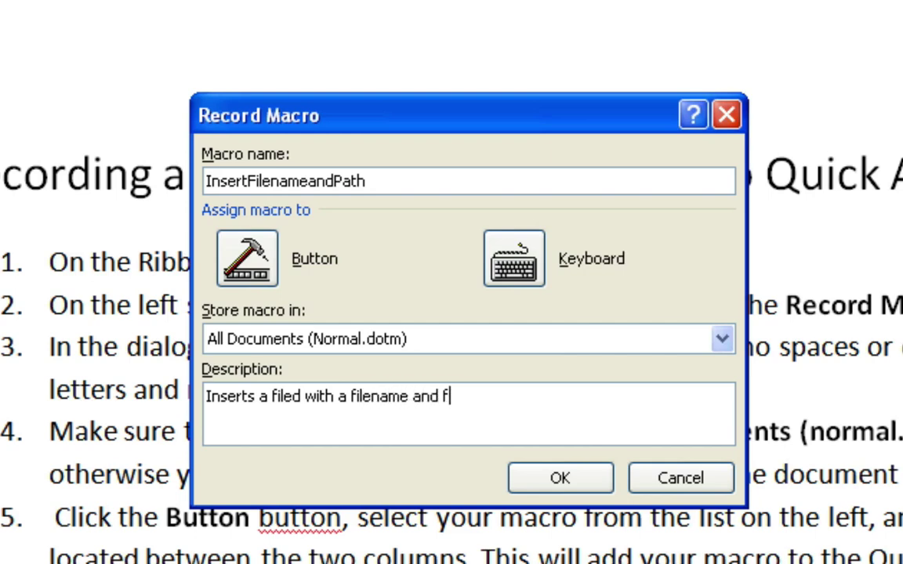
pyautogui.write('ull path i')
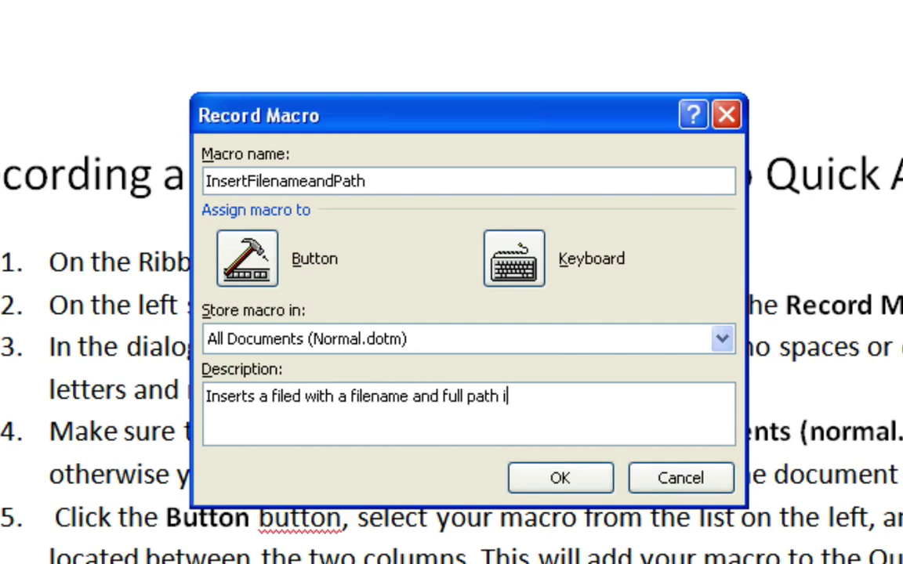
pyautogui.write('nto the fo')
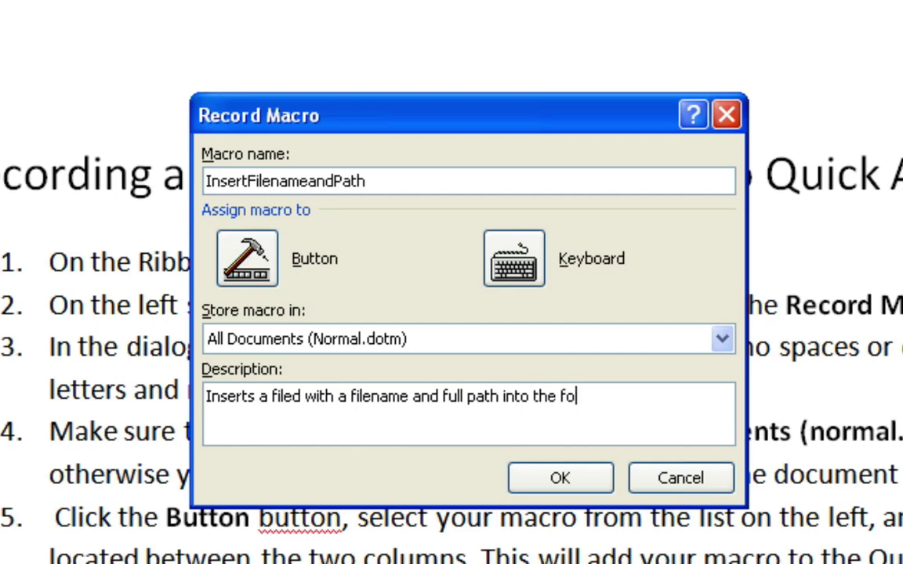
pyautogui.write('tter of my ')
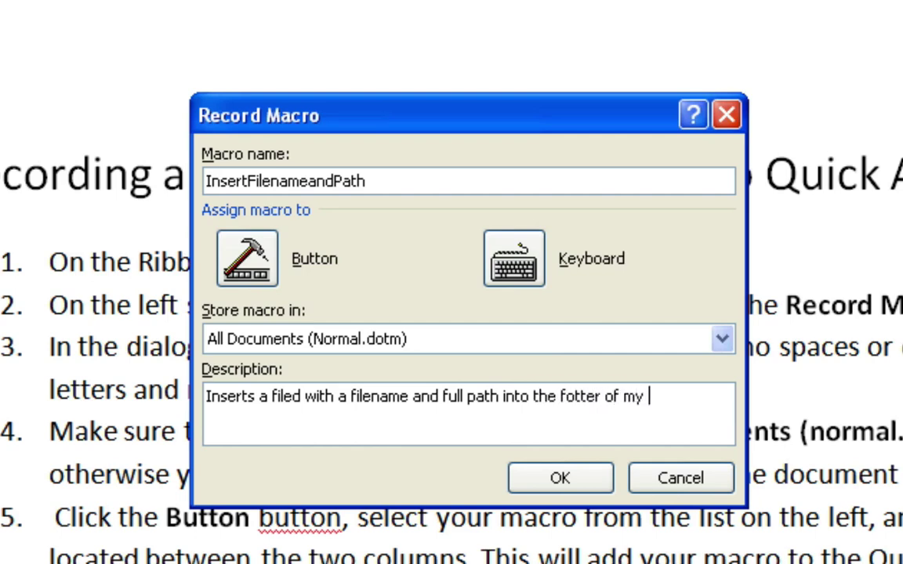
pyautogui.write('document')
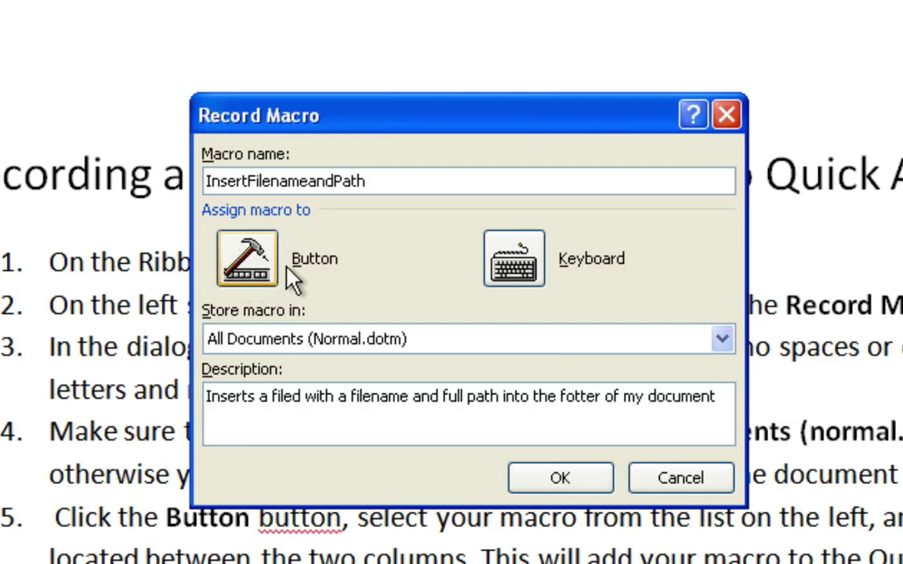
# - Add Normal.NewMacros.InsertFilenameandPath to the Quick Access Toolbar for all documents
pyautogui.click(243, 260)
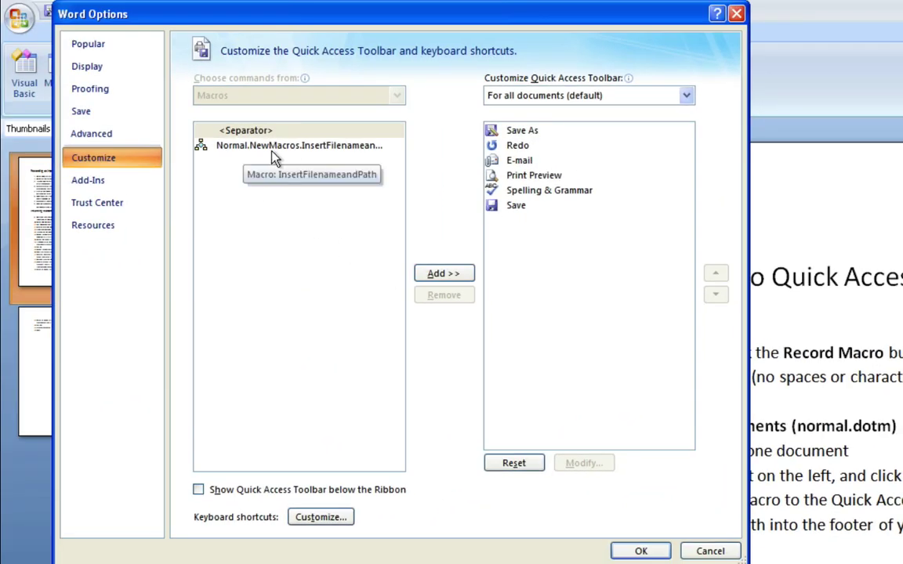
pyautogui.click(347, 149)
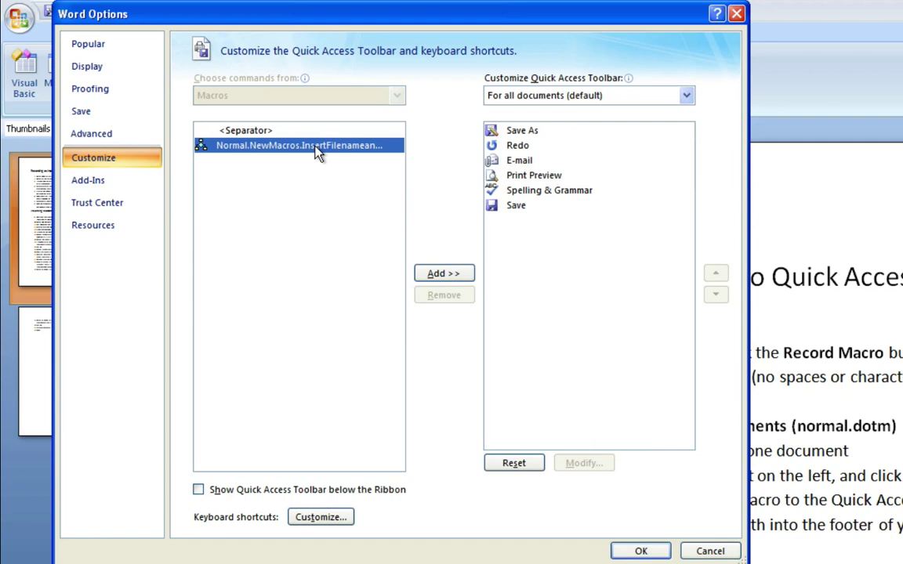
pyautogui.click(442, 273)
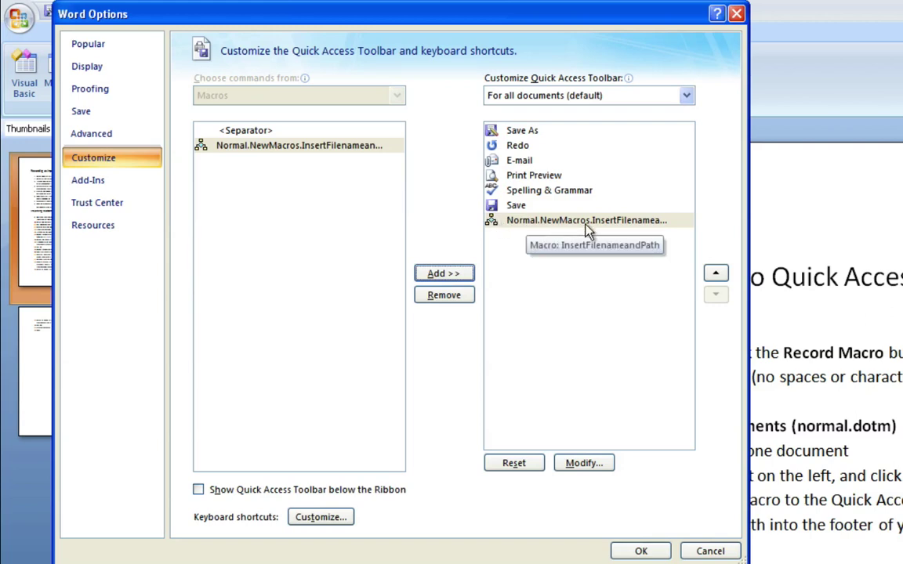
# - Change the macro's toolbar button symbol to the blue circle
pyautogui.click(581, 463)
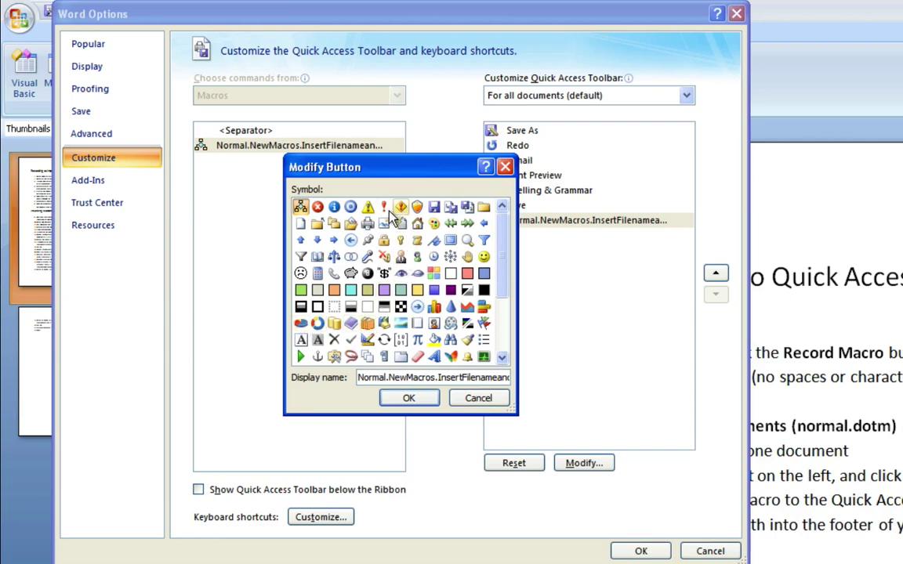
pyautogui.click(349, 206)
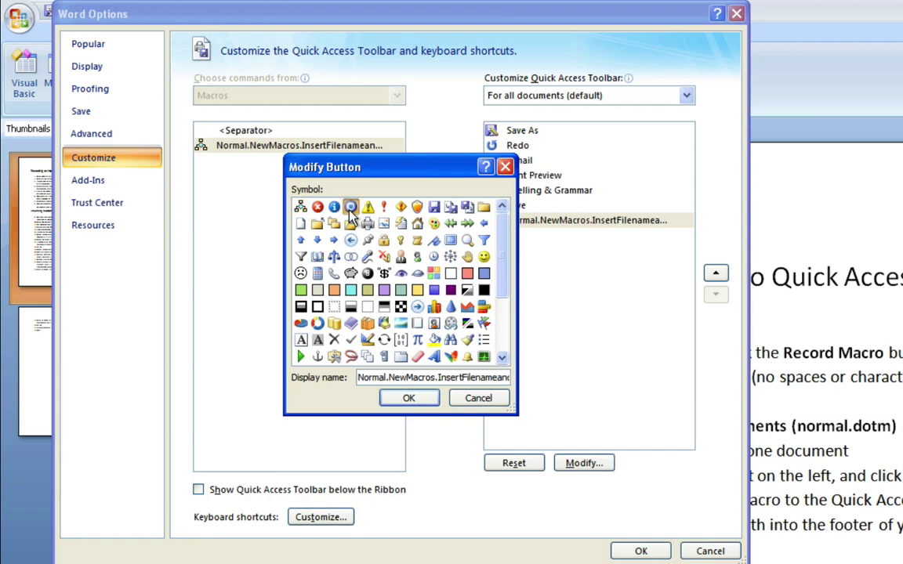
pyautogui.click(408, 398)
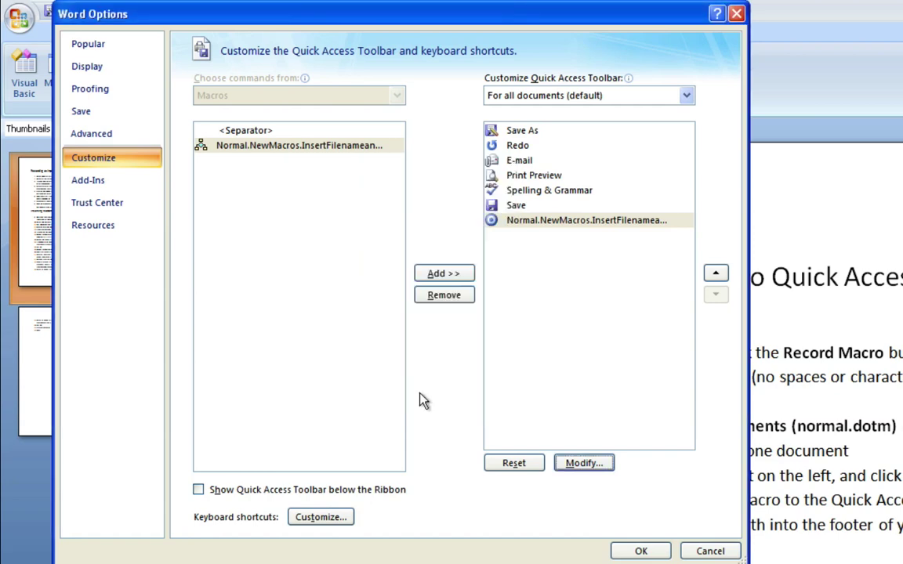
# - Close Word Options with OK, leaving the macro recording
pyautogui.click(641, 551)
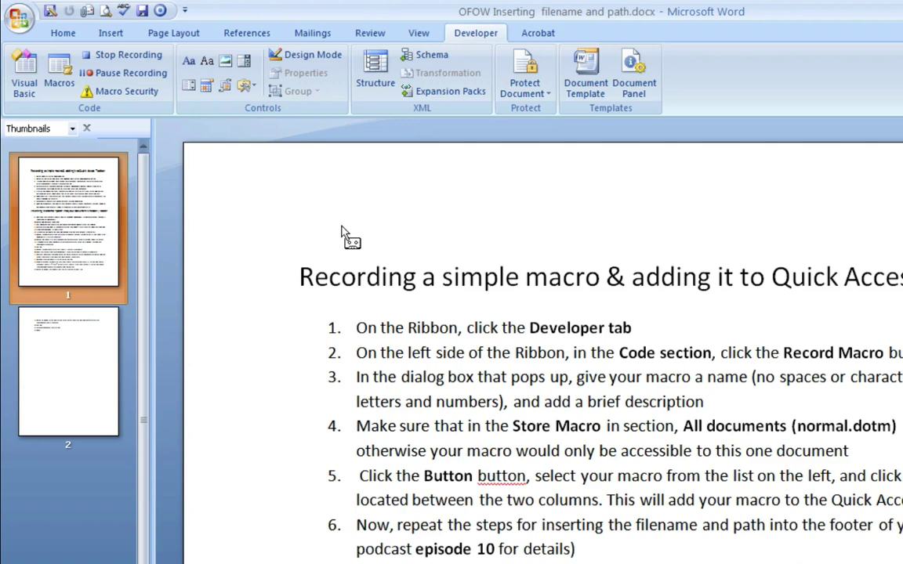
# - Open the document footer for editing from the Insert tab's Footer list
pyautogui.click(108, 35)
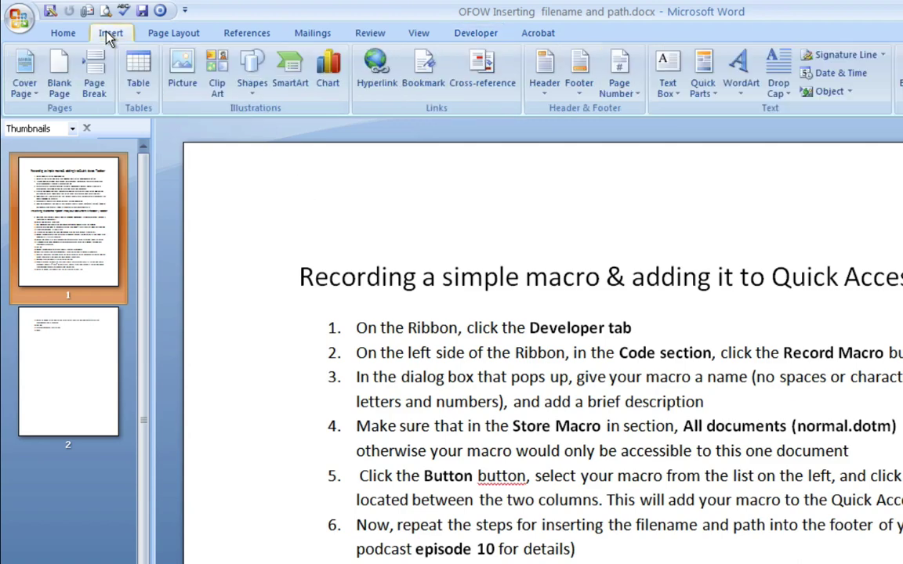
pyautogui.click(580, 88)
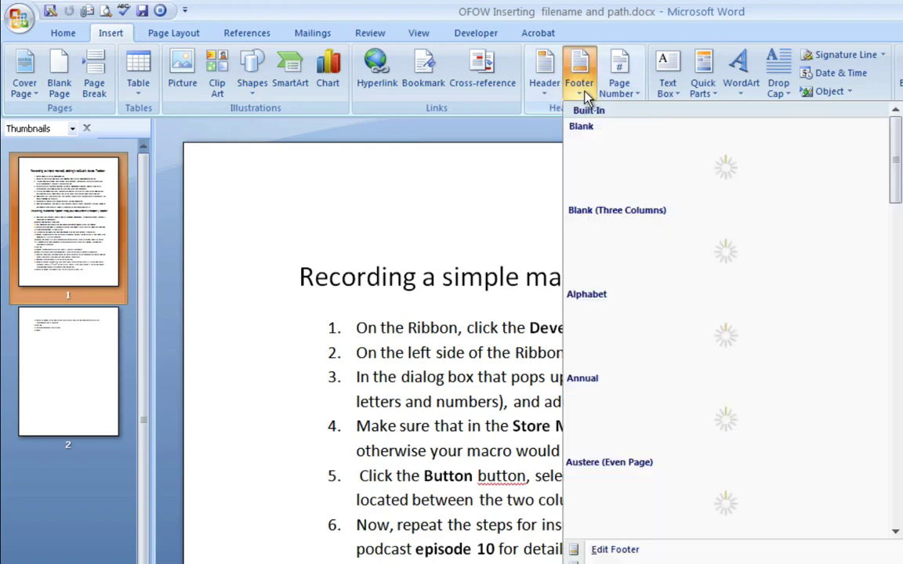
pyautogui.click(639, 551)
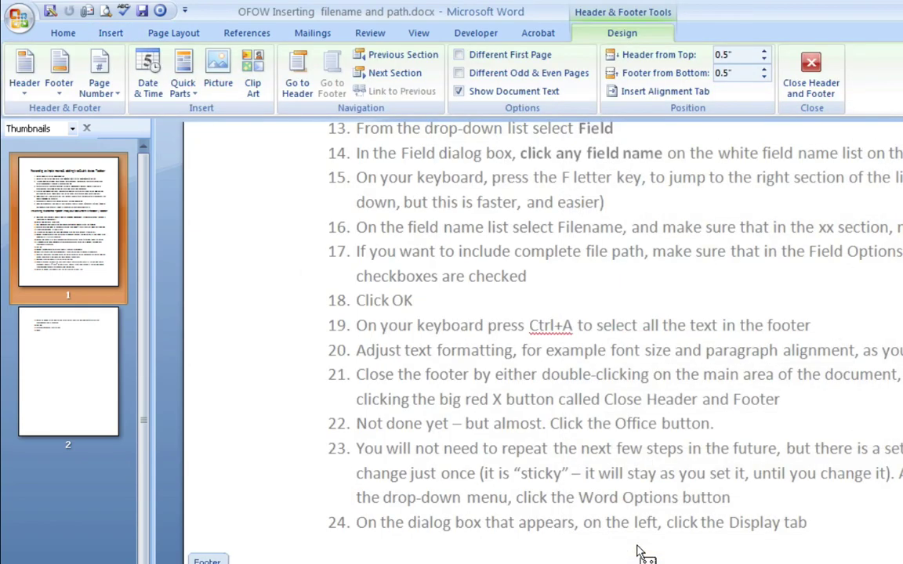
# - Insert a FileName field with Add path to filename ticked via Quick Parts > Field
pyautogui.click(106, 36)
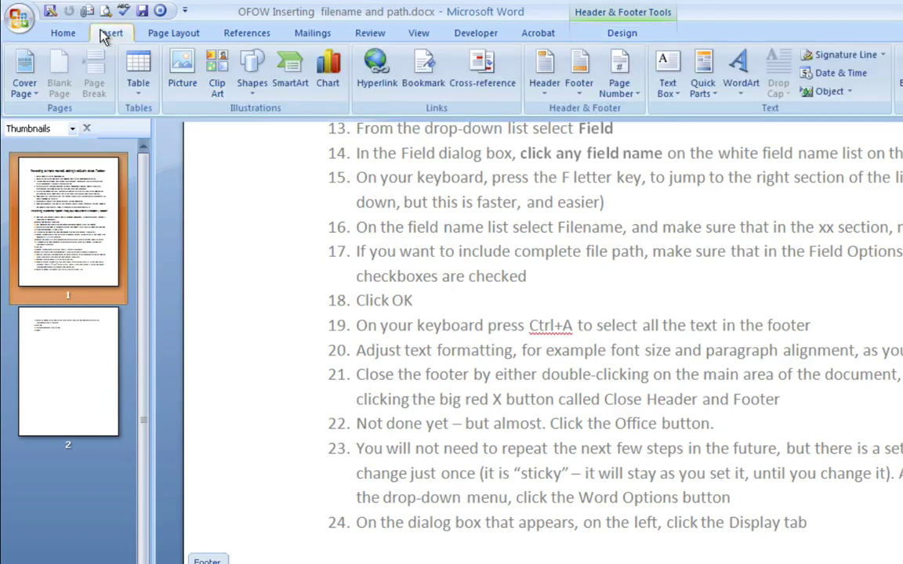
pyautogui.click(704, 90)
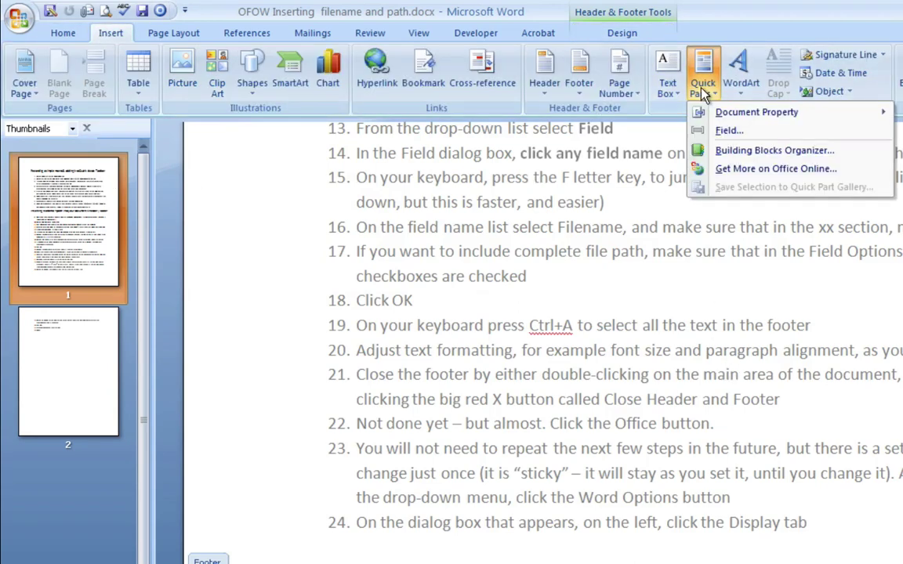
pyautogui.click(723, 134)
pyautogui.click(367, 333)
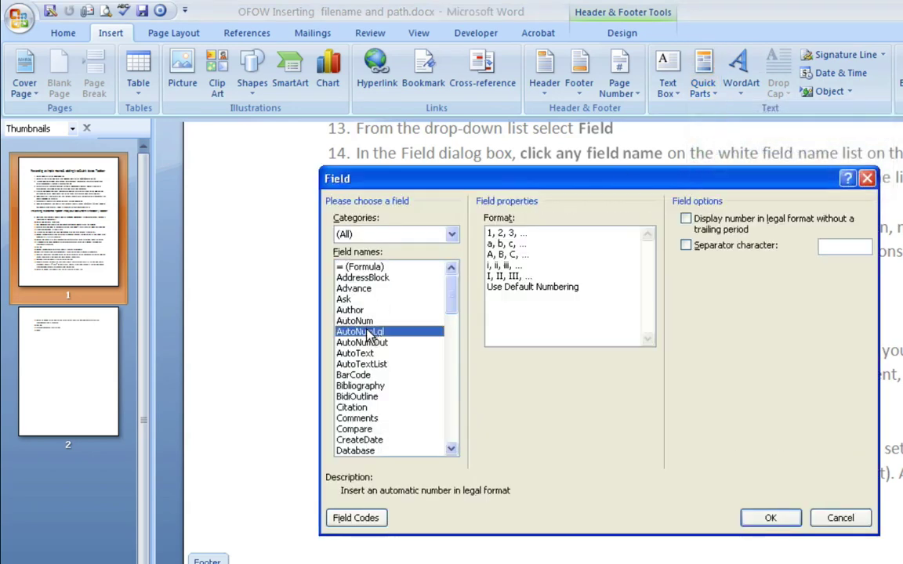
pyautogui.press('f')
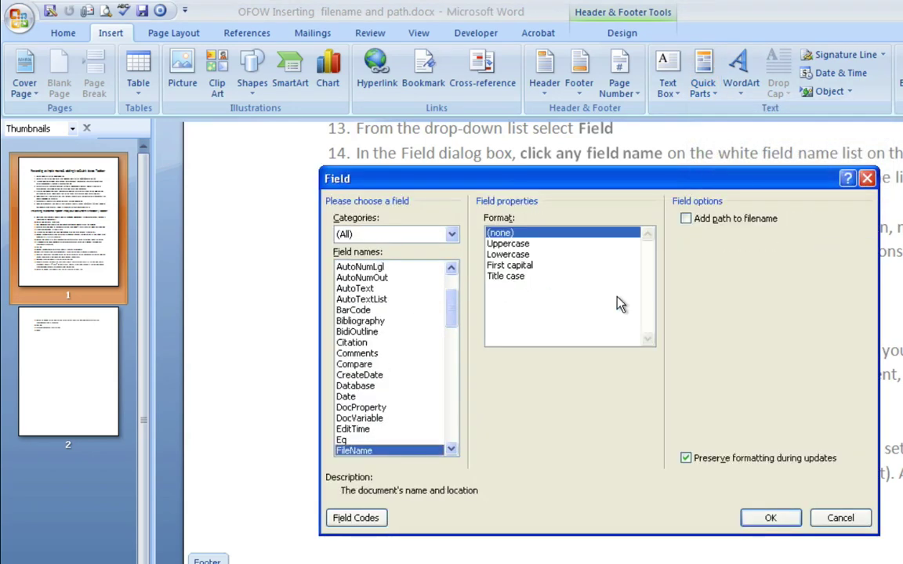
pyautogui.click(687, 222)
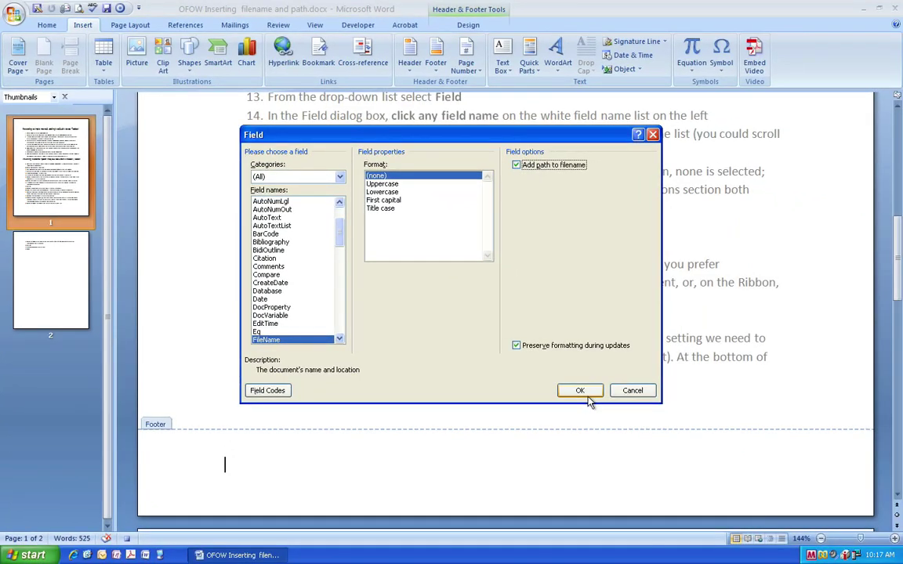
pyautogui.click(585, 394)
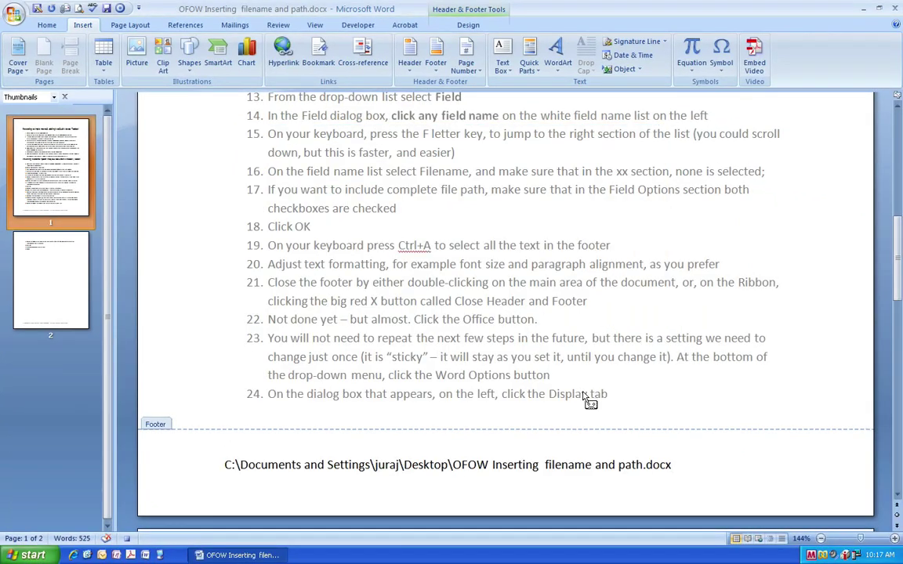
# - Make the footer path 8 pt and right-aligned, then close the header and footer
pyautogui.hotkey('ctrl', 'a')
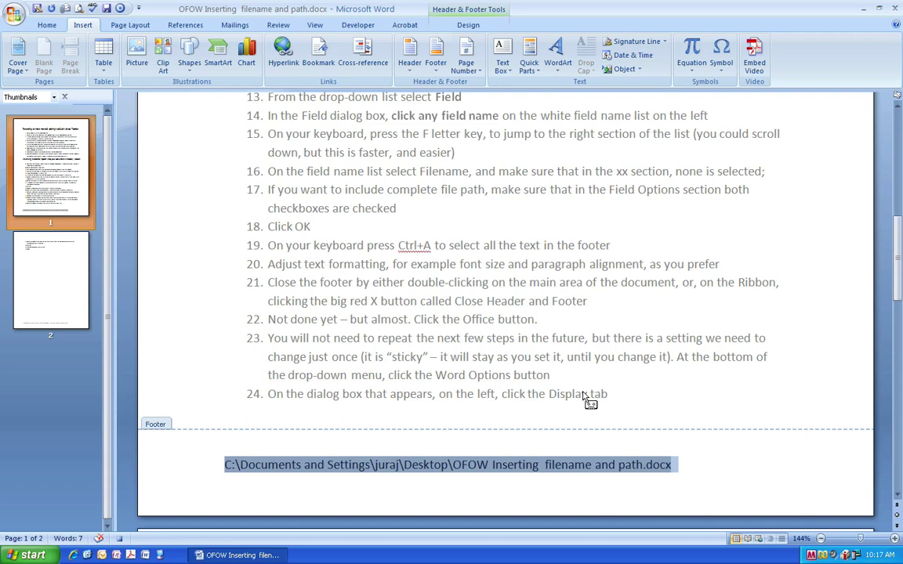
pyautogui.click(47, 25)
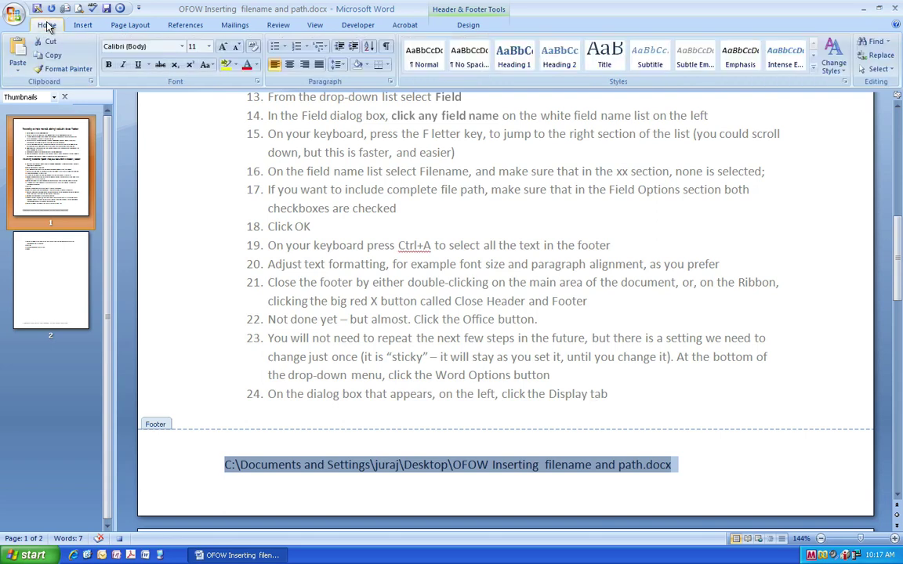
pyautogui.click(208, 46)
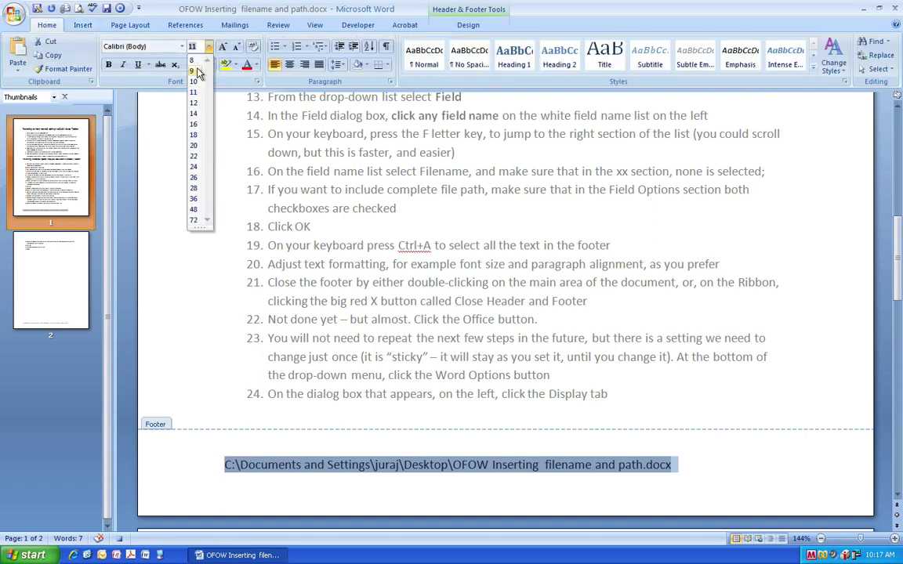
pyautogui.click(194, 61)
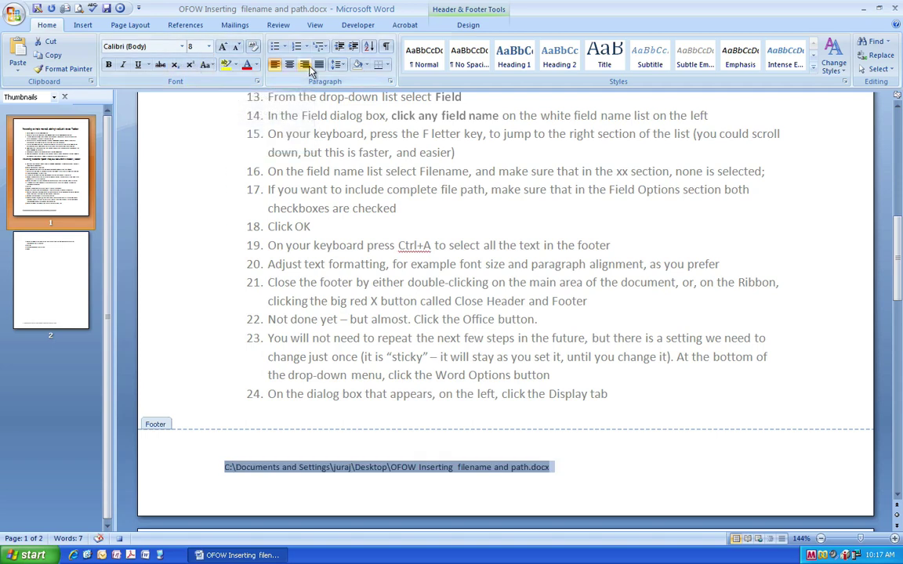
pyautogui.click(309, 68)
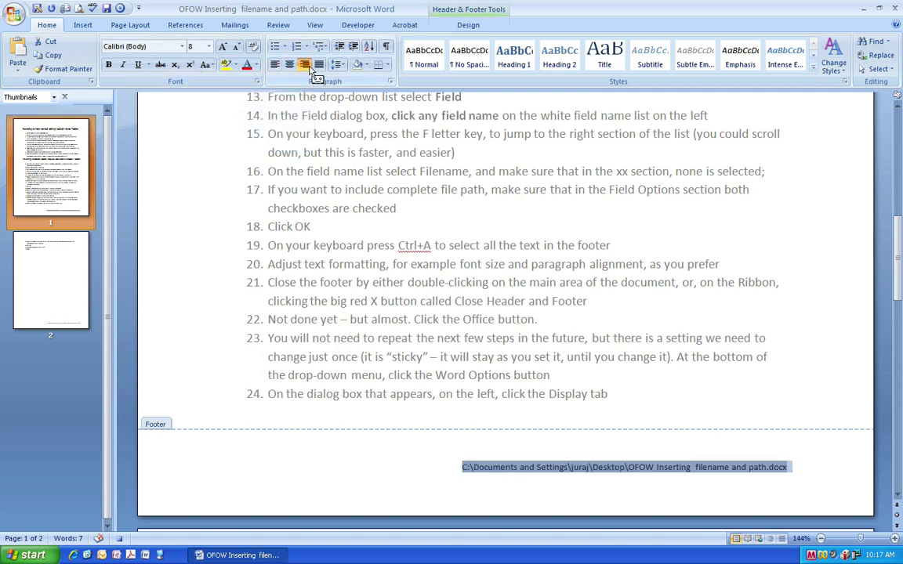
pyautogui.click(471, 10)
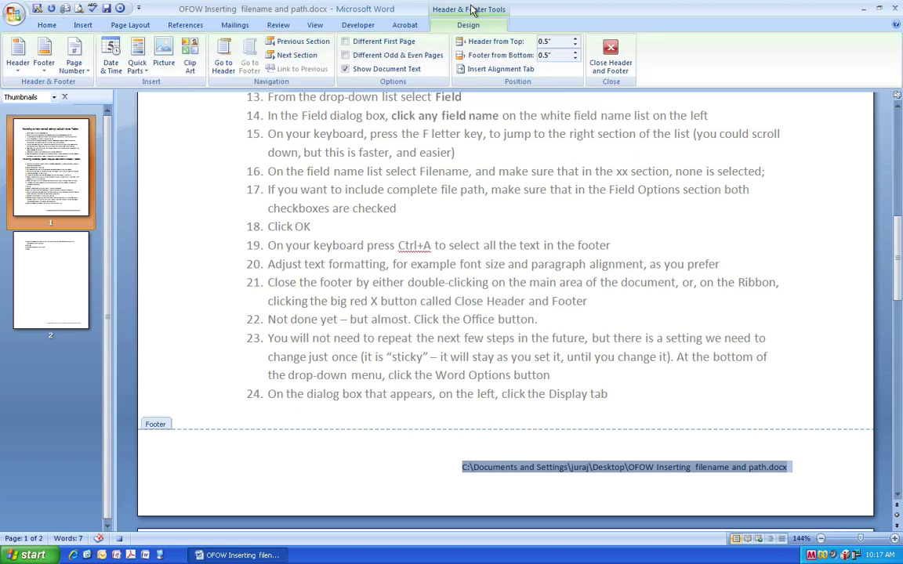
pyautogui.click(615, 51)
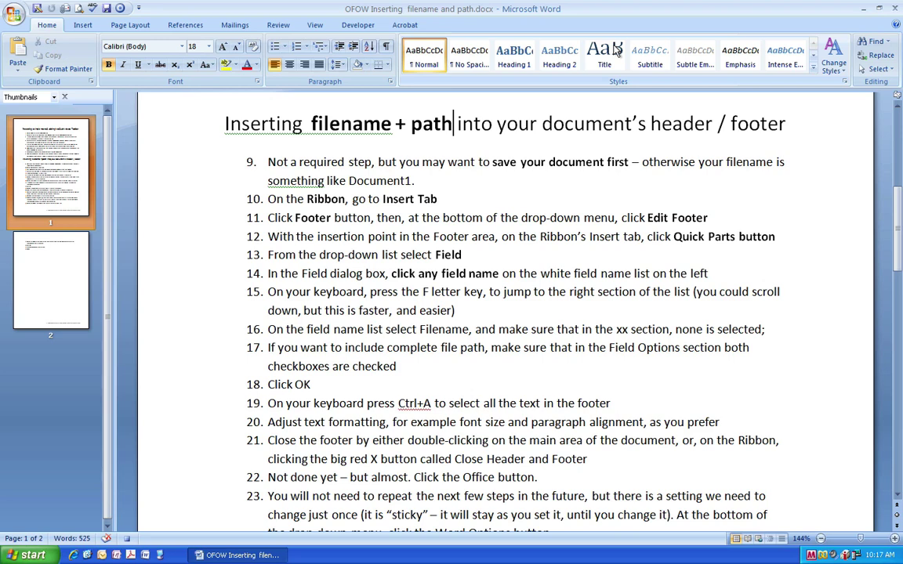
# - Stop recording the macro, click back into the body text, and open the Office menu
pyautogui.click(362, 29)
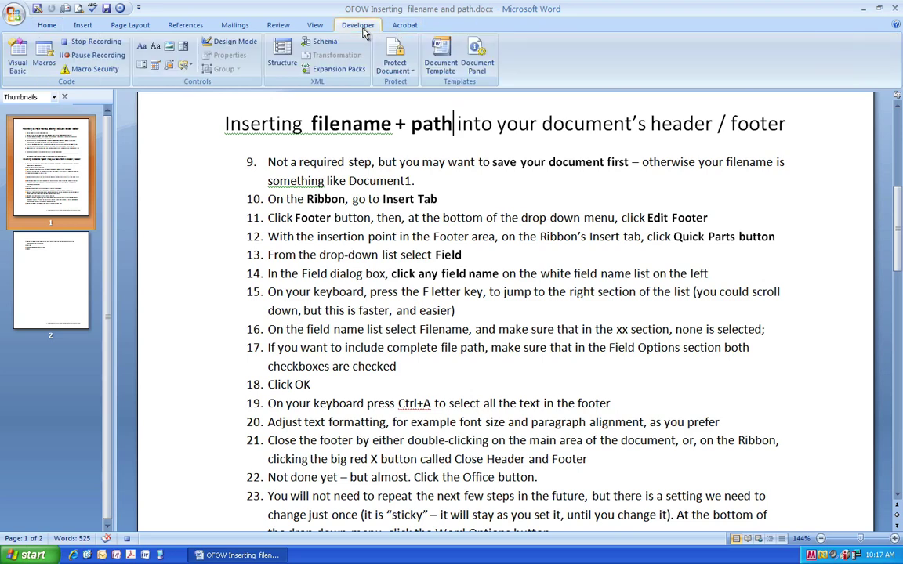
pyautogui.click(109, 50)
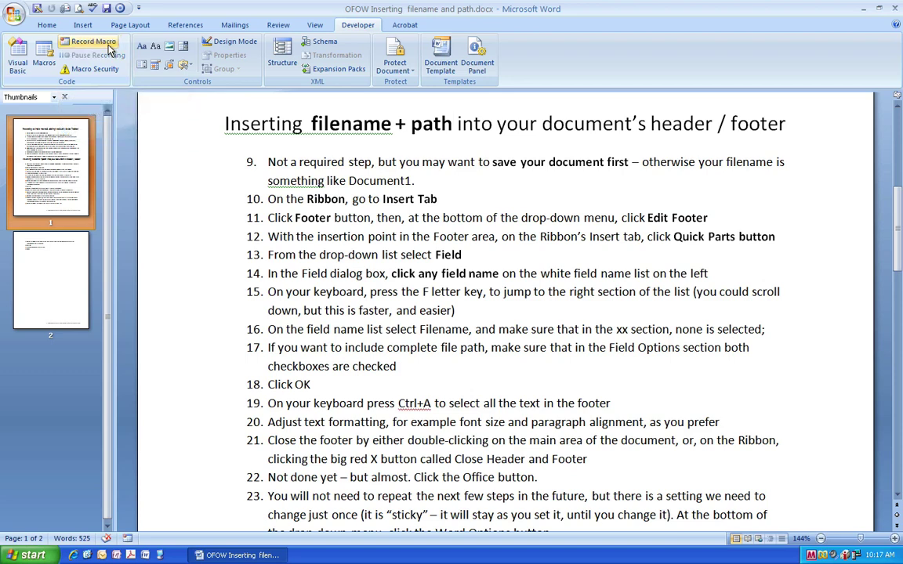
pyautogui.click(428, 153)
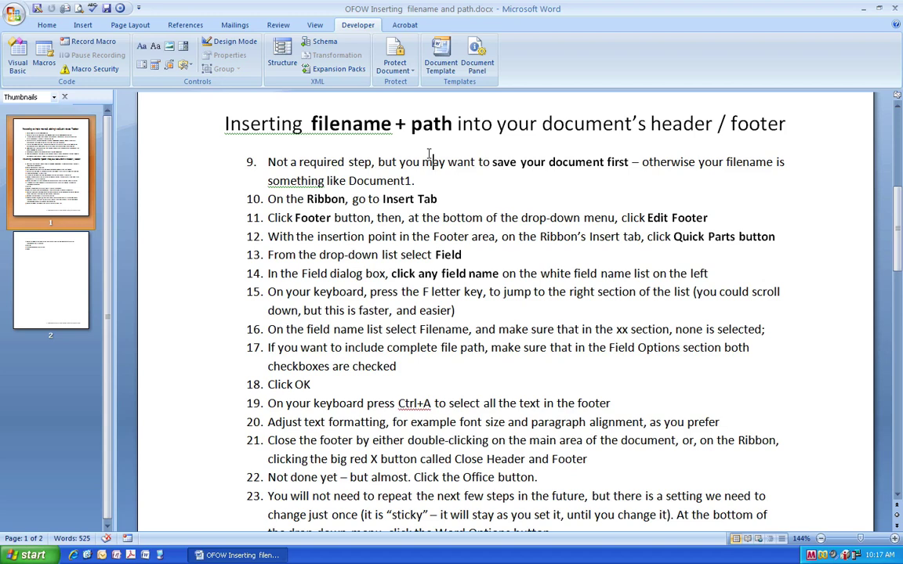
pyautogui.click(13, 13)
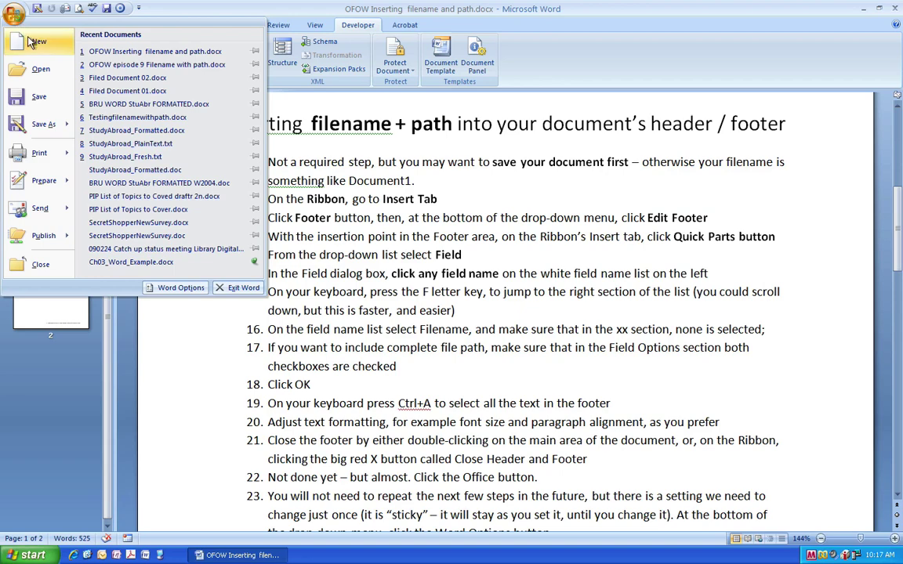
# - Create a new blank document and run the blue circle macro to add its filename footer
pyautogui.click(34, 42)
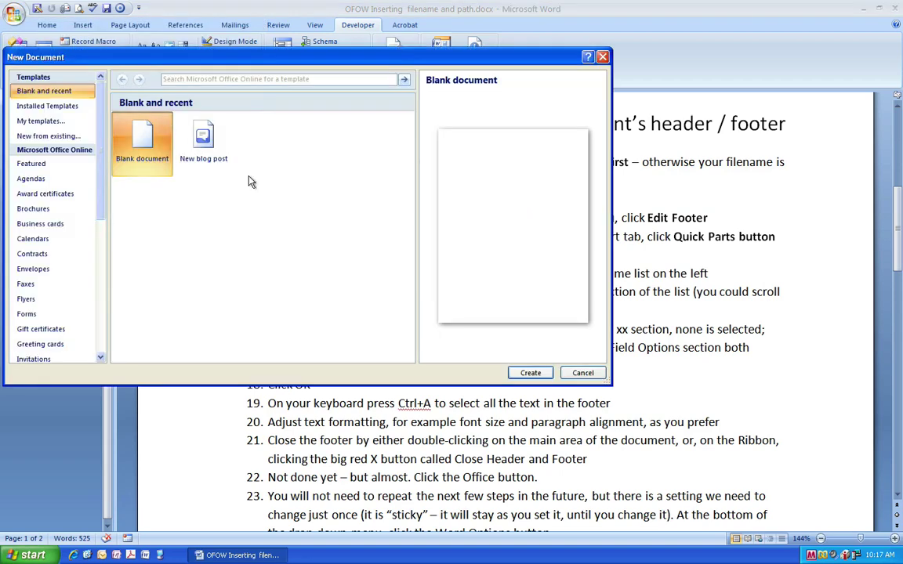
pyautogui.click(531, 373)
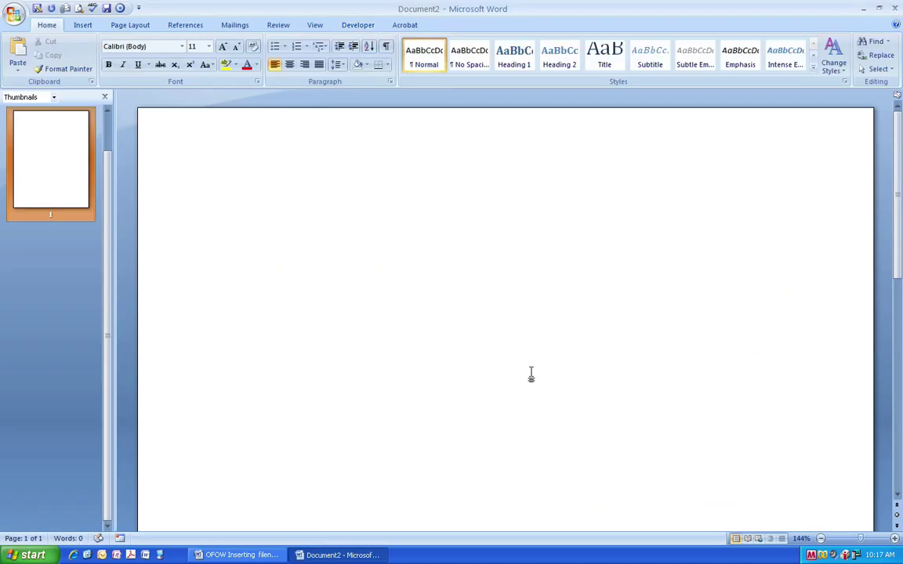
pyautogui.scroll(-10, 530, 373)
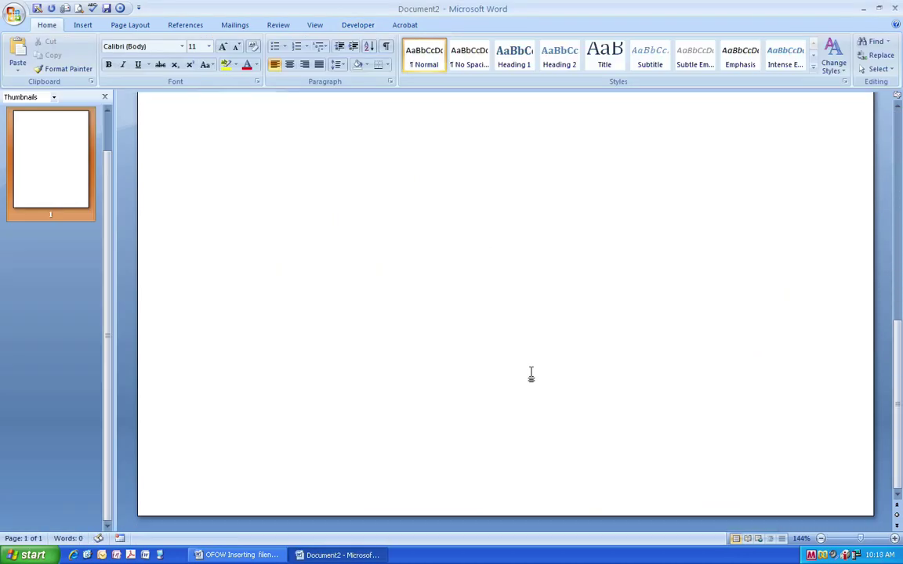
pyautogui.scroll(10, 530, 373)
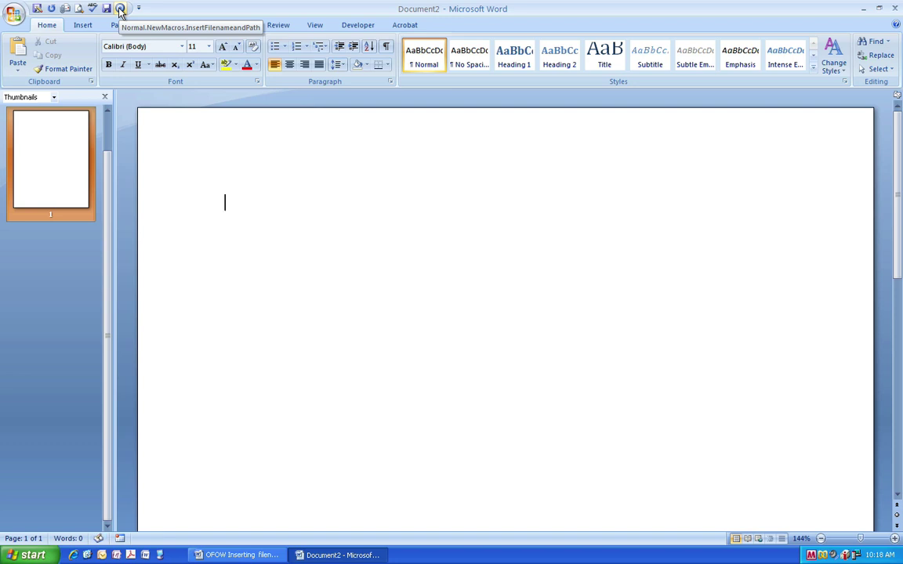
pyautogui.click(122, 9)
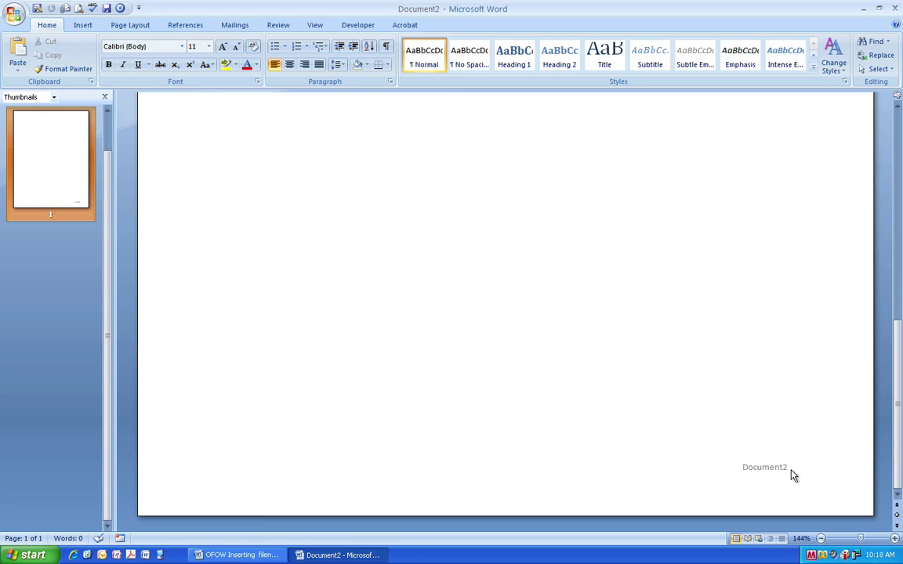
# - Create a new blank document from the Office menu
pyautogui.click(12, 18)
pyautogui.click(30, 43)
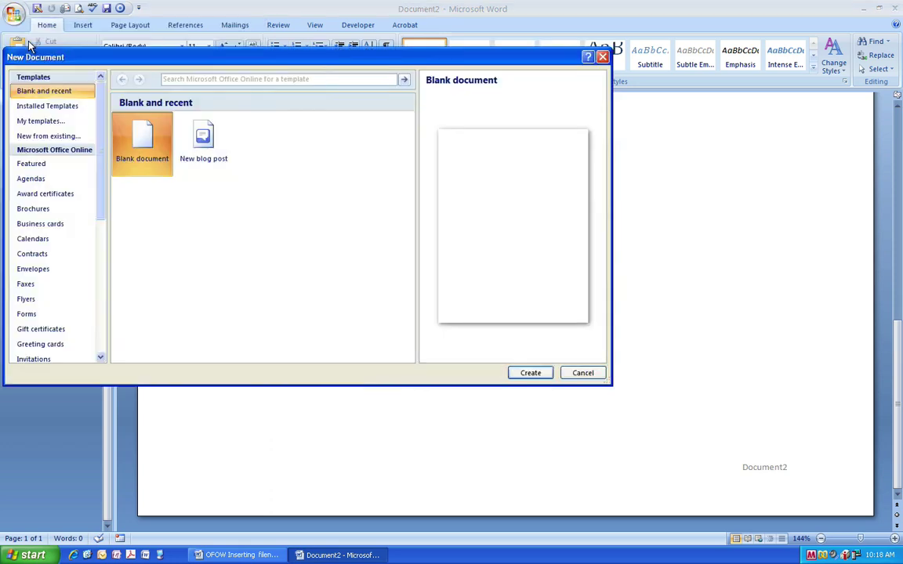
pyautogui.doubleClick(141, 133)
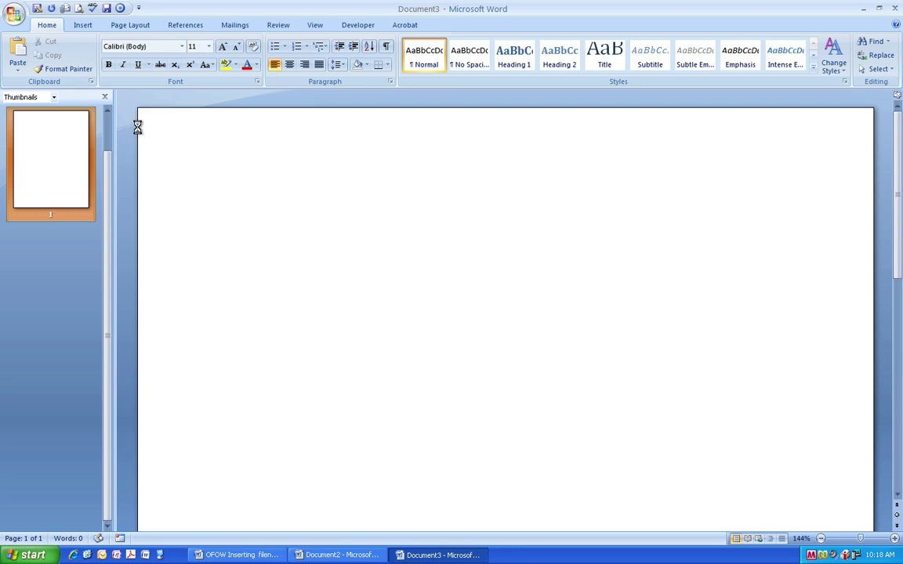
# - Save the document to the Desktop as 'Try it out.docx'
pyautogui.hotkey('ctrl', 's')
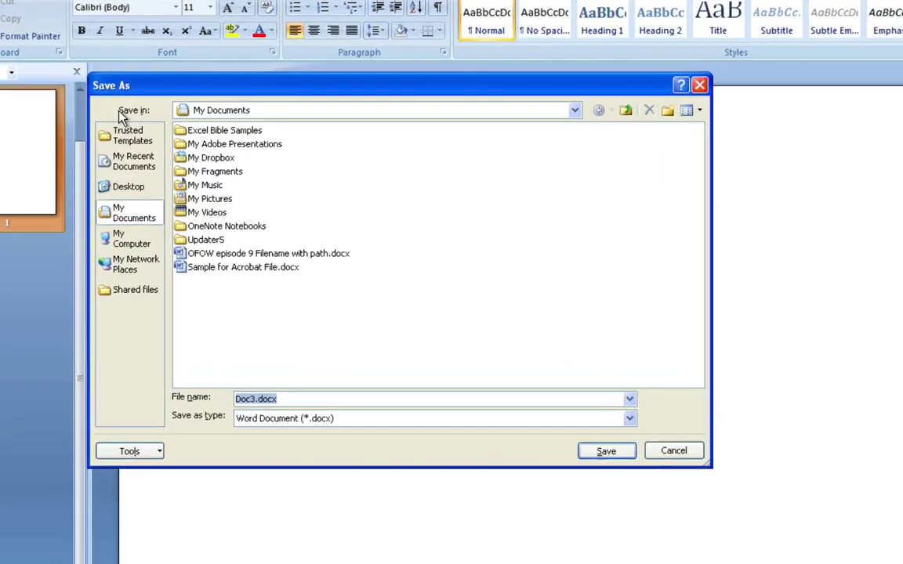
pyautogui.press('Home')
pyautogui.hotkey('shift', 'Right')
pyautogui.hotkey('shift', 'Right')
pyautogui.hotkey('shift', 'Right')
pyautogui.hotkey('shift', 'Right')
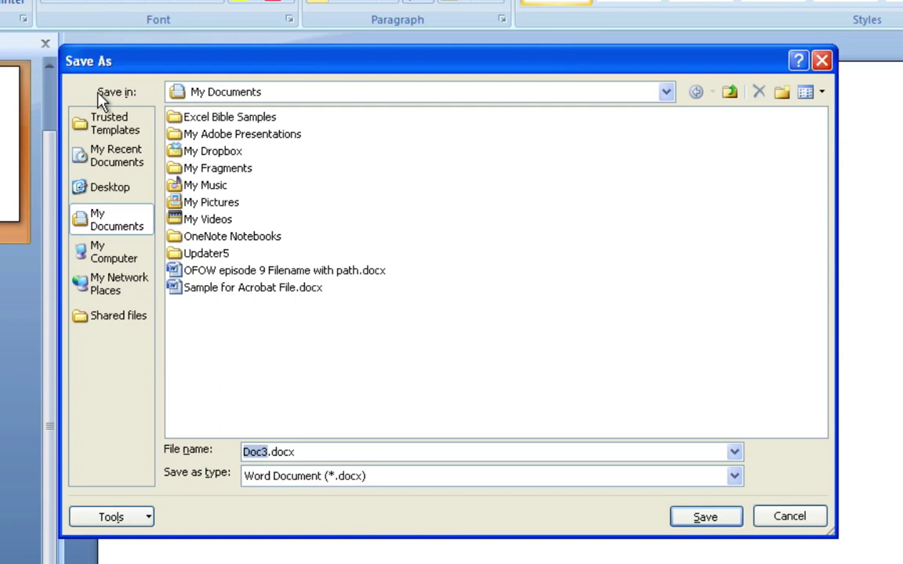
pyautogui.write('Try')
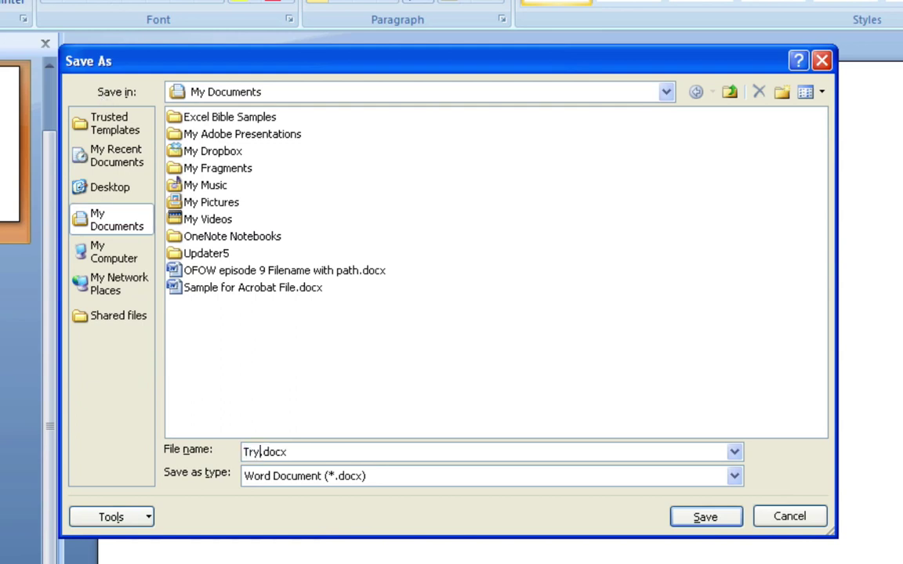
pyautogui.write(' it out')
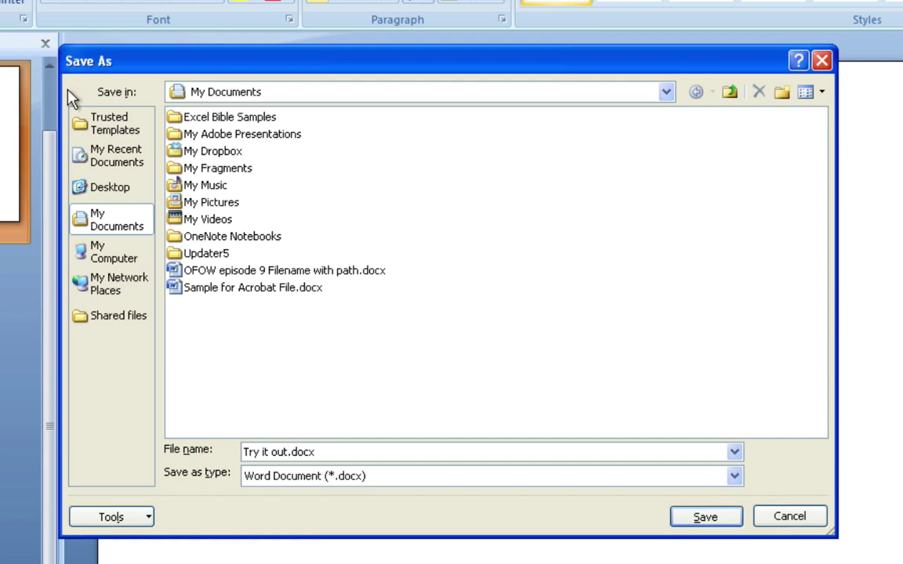
pyautogui.click(102, 189)
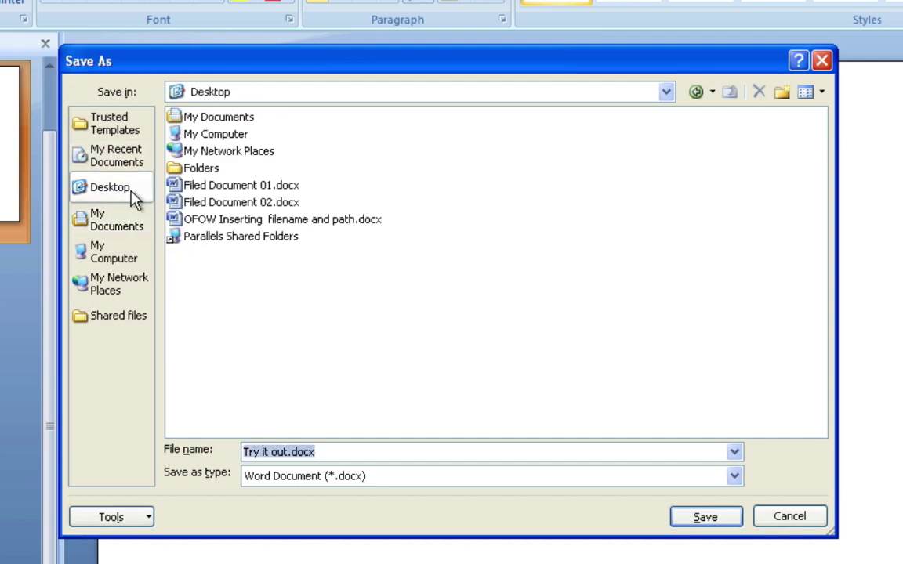
pyautogui.click(712, 518)
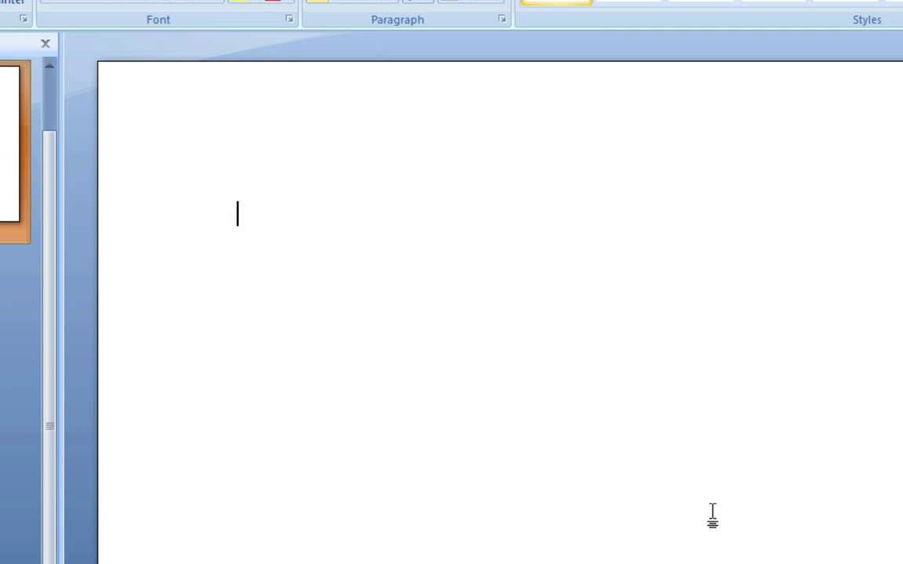
# - Run the InsertFilenameandPath toolbar macro and check the footer shows the Desktop path of Try it out.docx
pyautogui.scroll(-10, 561, 431)
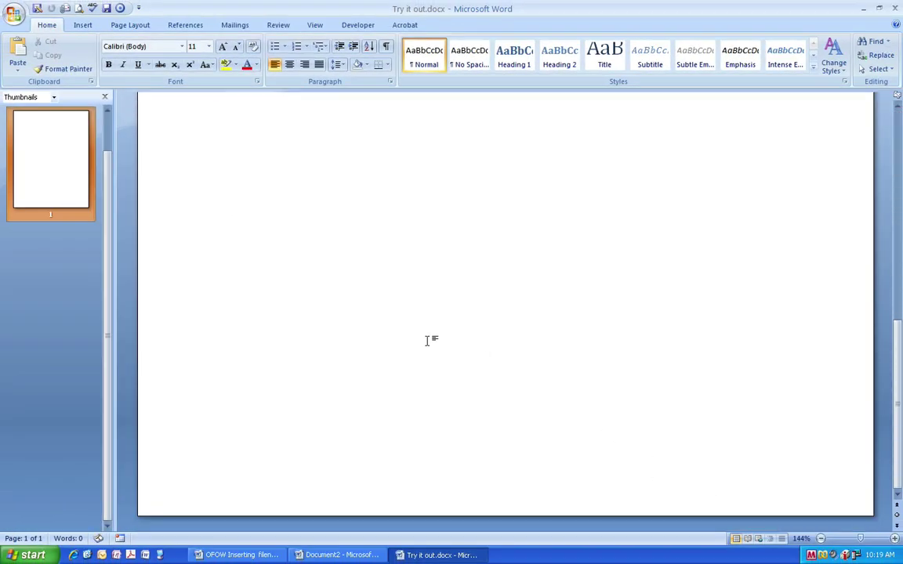
pyautogui.click(119, 10)
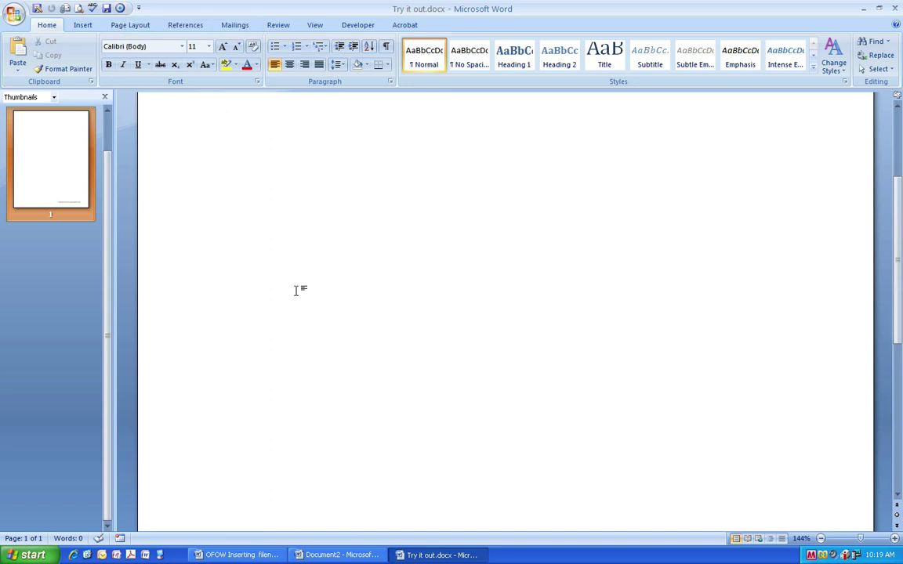
pyautogui.scroll(-5, 296, 291)
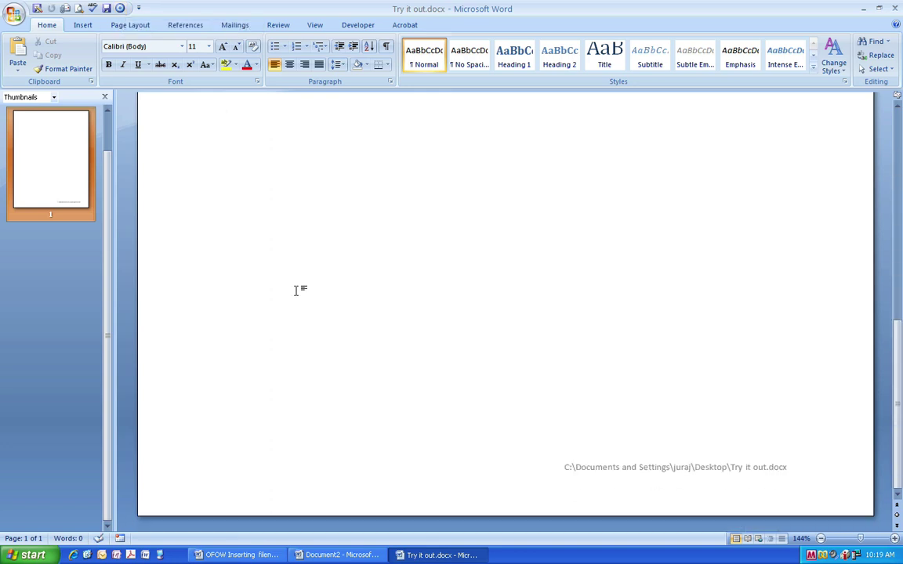